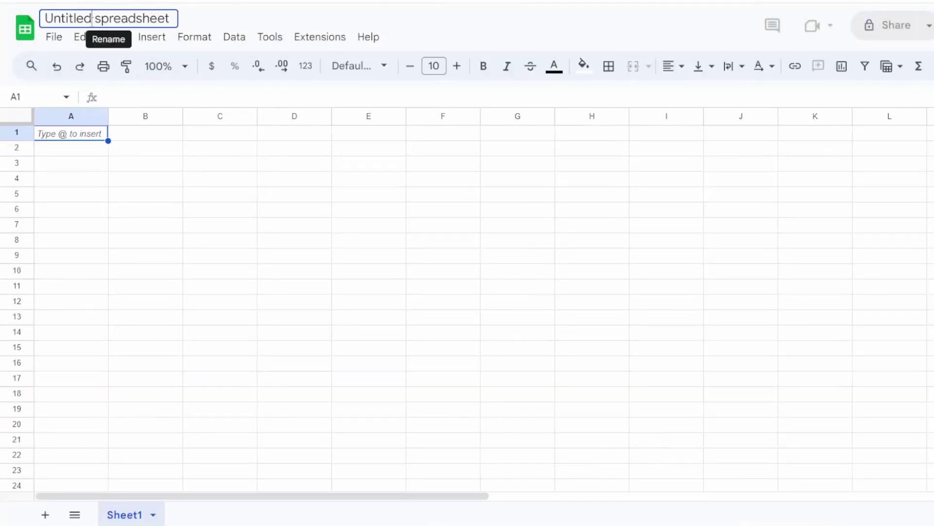
Rename the untitled spreadsheet as Riemann Sums
left_click(92, 19)
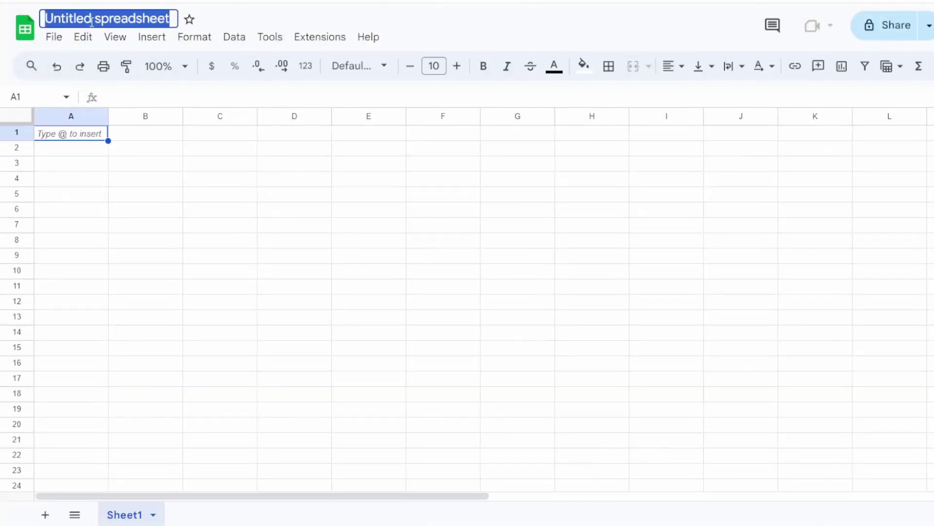
type("Riemann Sums")
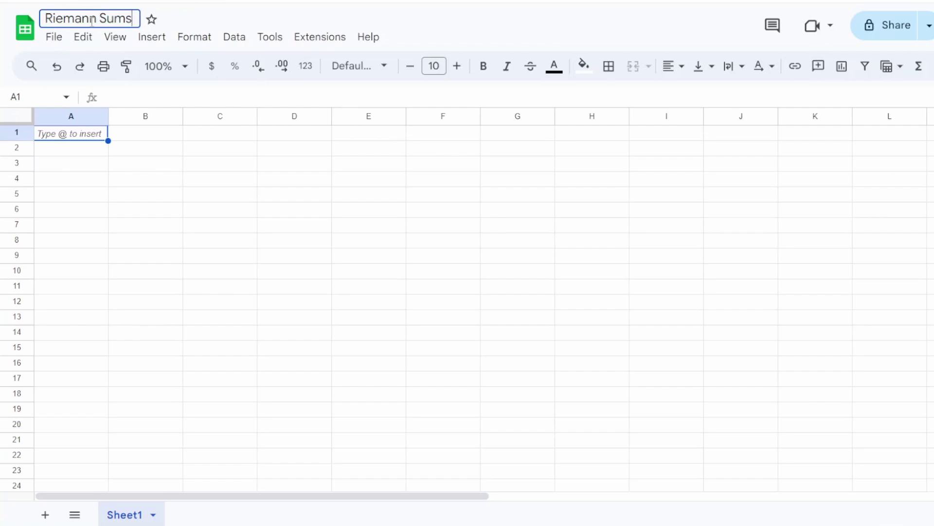
key("Return")
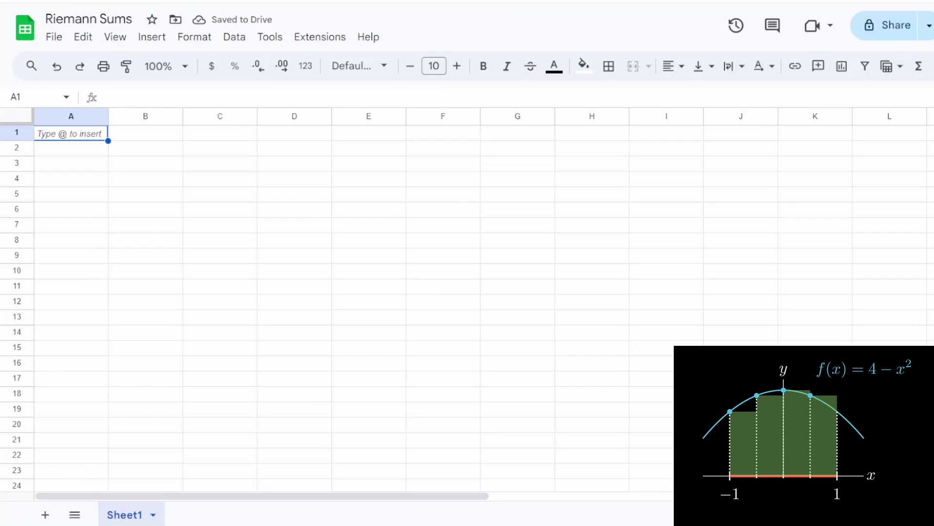
Fill column A with the header i in A1 and the index numbers 1 to 4 in A2:A5
type("i")
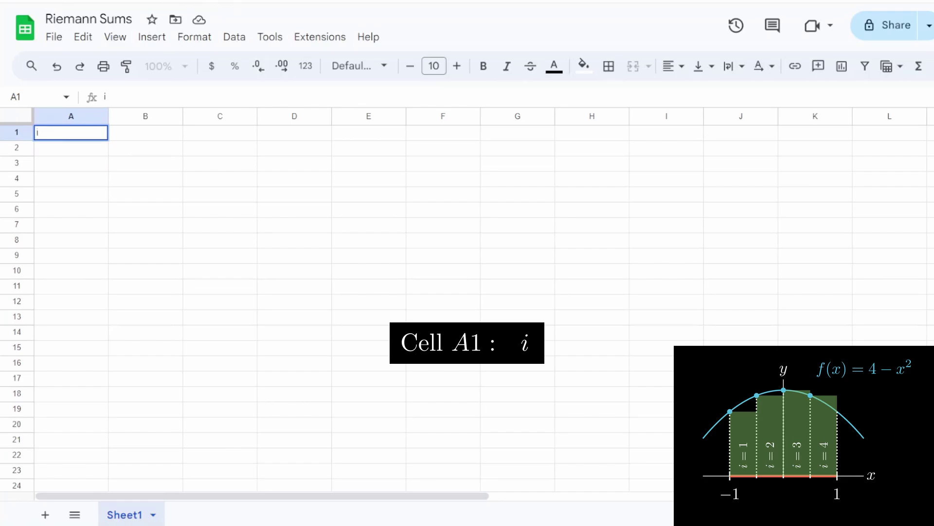
key("Return")
type("1")
key("Return")
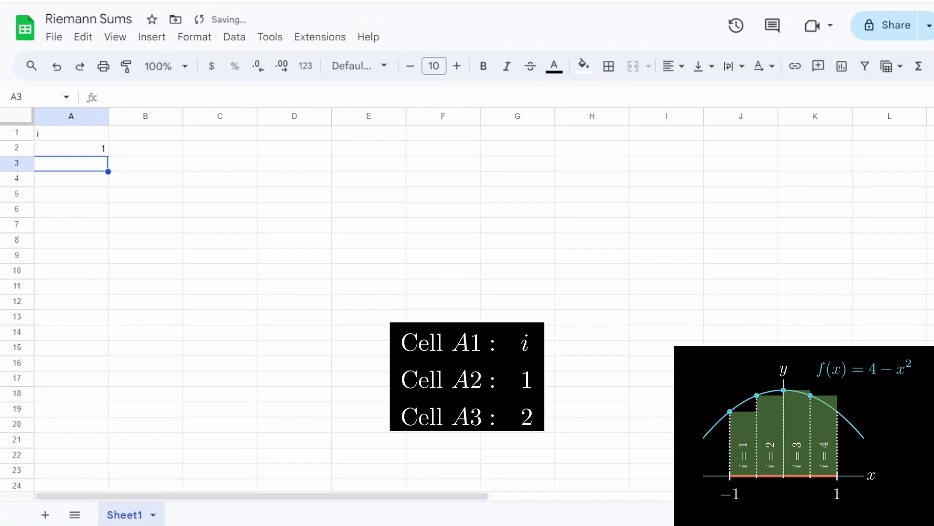
type("2")
key("Return")
type("3")
key("Return")
type("4")
key("Return")
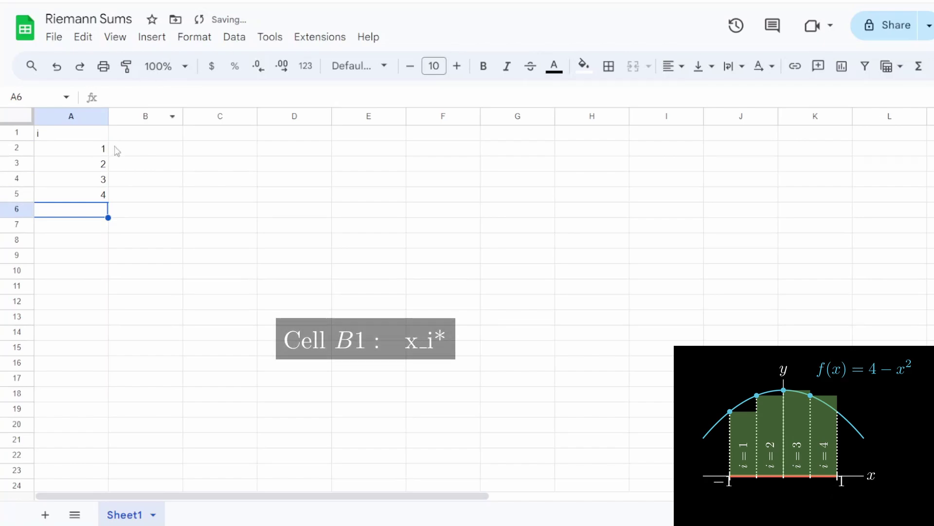
Enter the header x_i* in B1 and the starting value -1 in B2
left_click(132, 138)
type("x_i*")
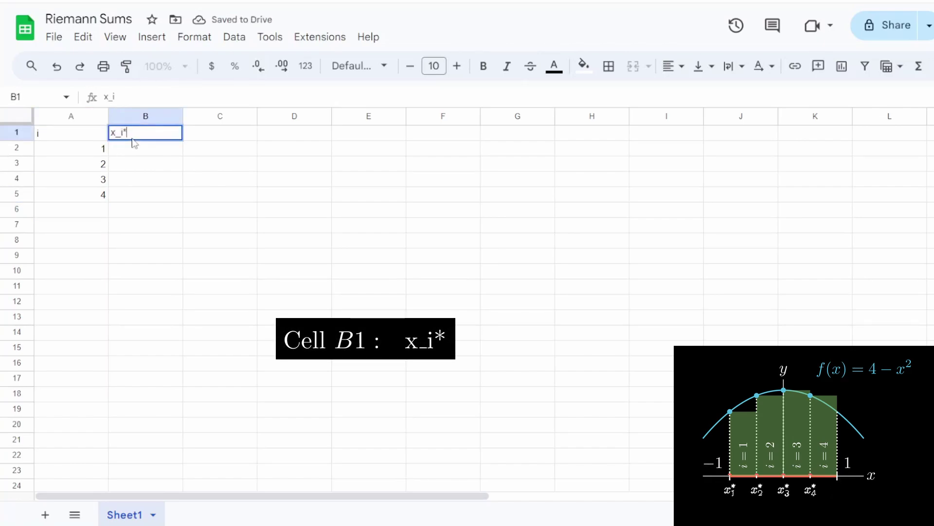
key("Return")
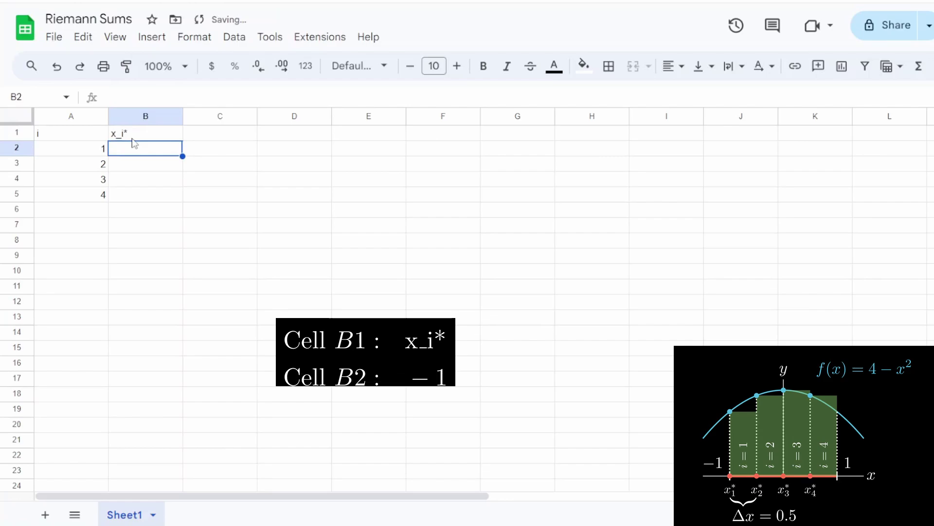
type("-1")
key("Return")
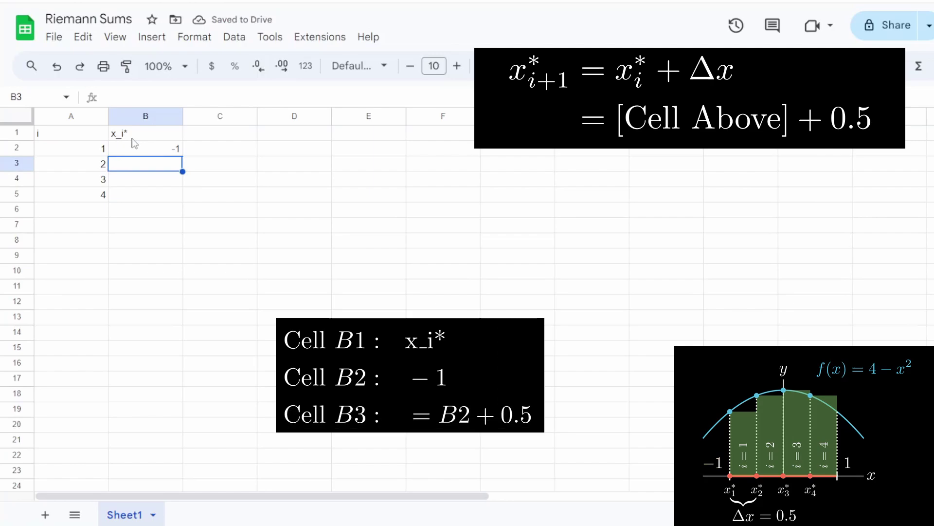
Enter the formula =B2+0.5 in B3 and fill it down through B5
type("=")
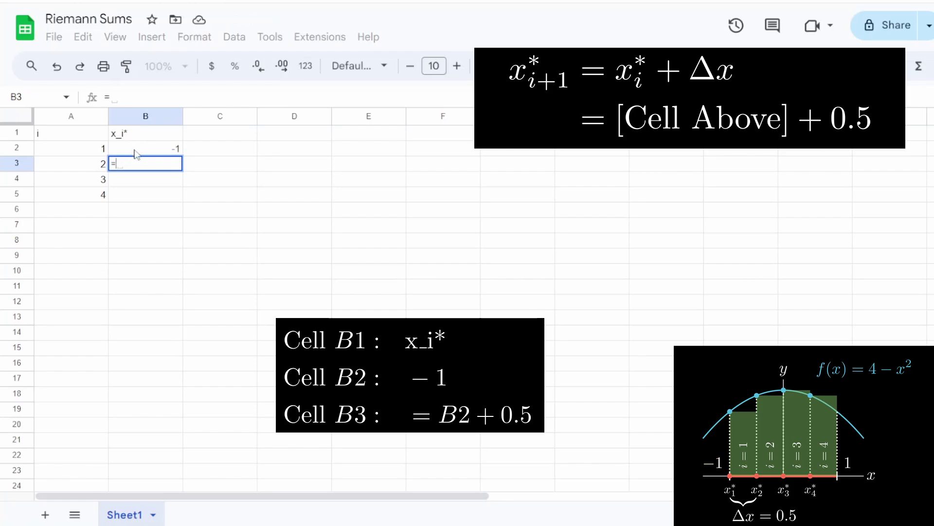
left_click(137, 151)
type("+")
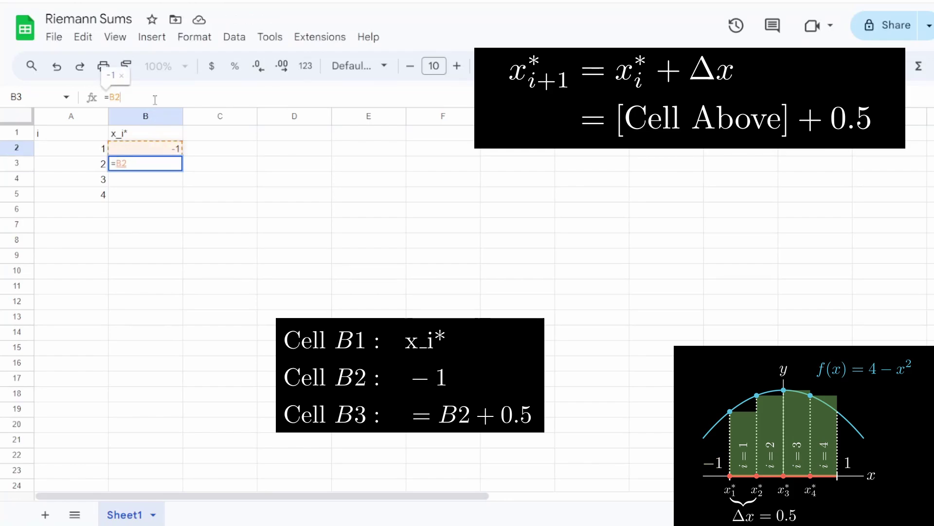
type("0.5")
key("Return")
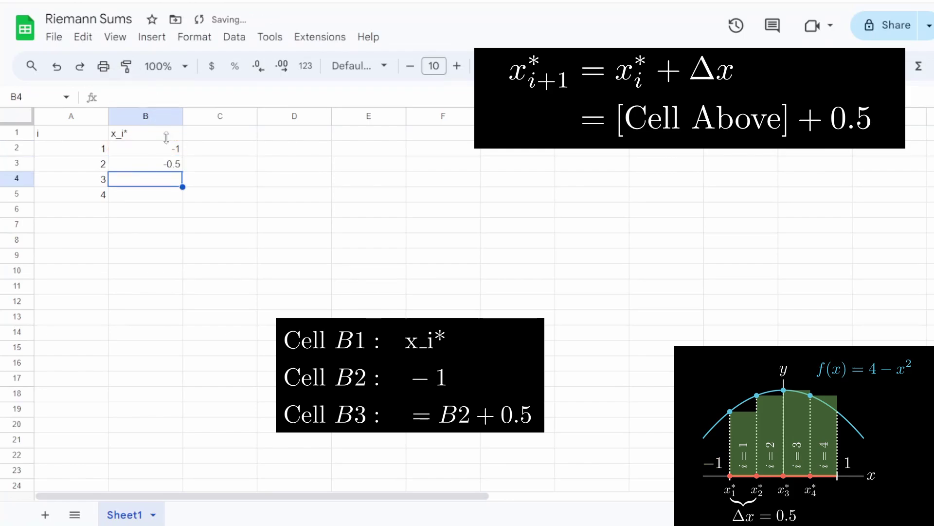
left_click(167, 164)
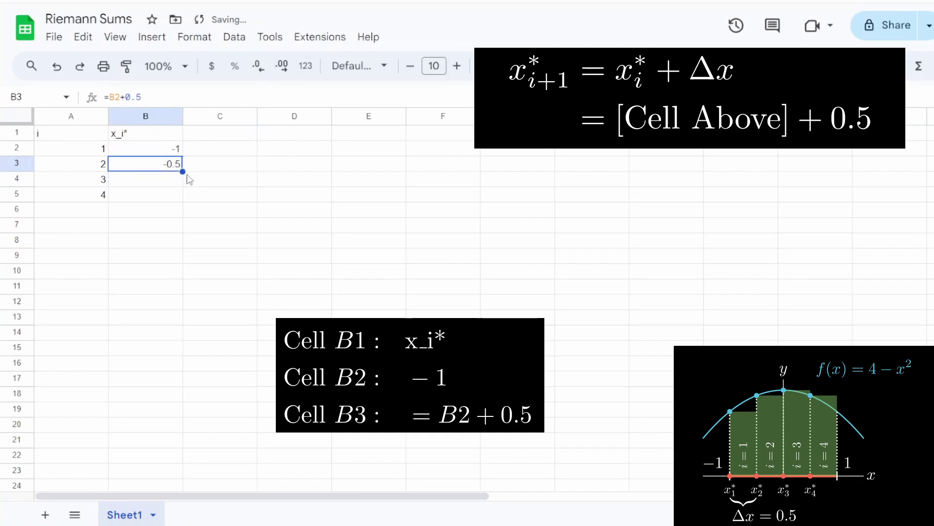
left_click_drag(183, 172, 181, 201)
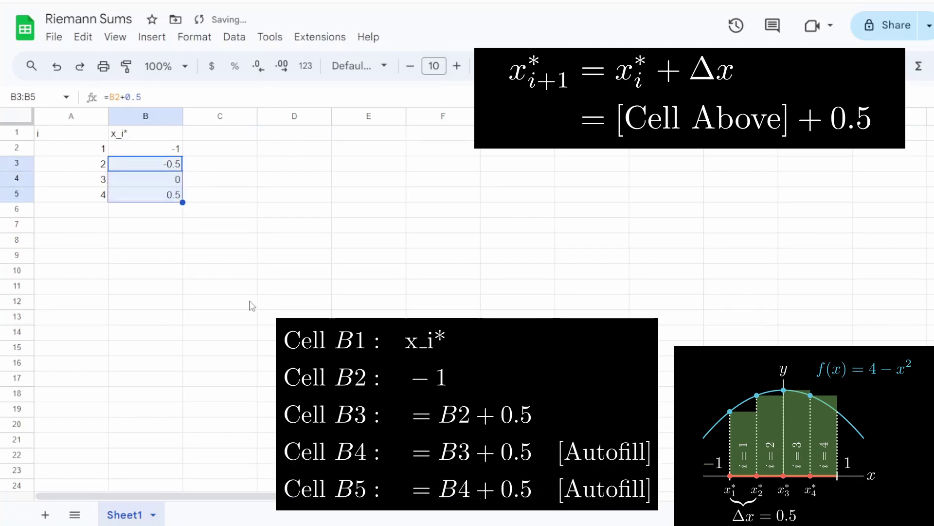
Check the filled x_i* values in B2:B5 and enter the header f(x_i*) in C1
left_click(141, 154)
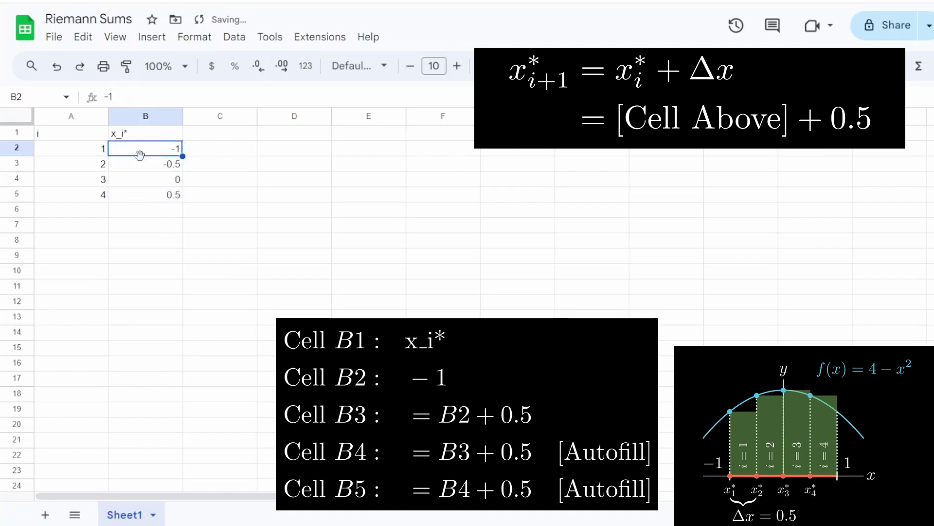
key("Down")
key("Down")
key("Down")
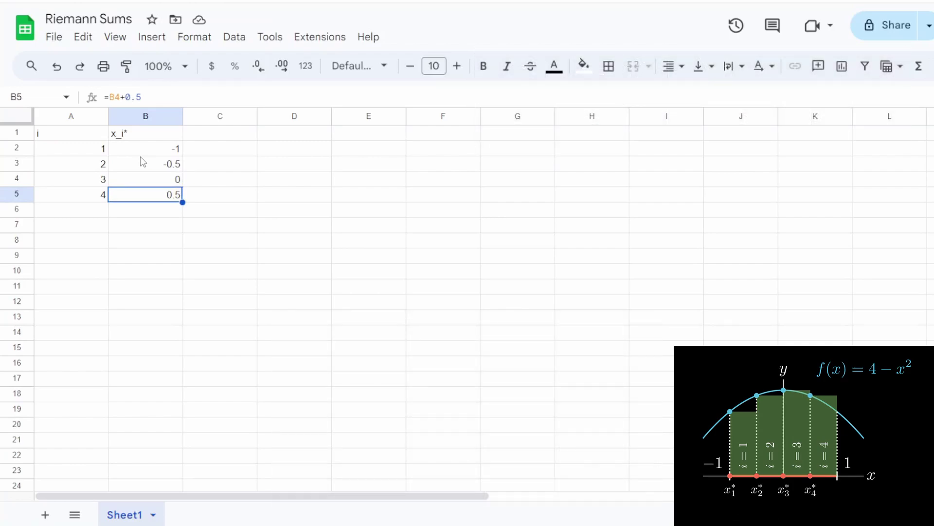
key("Right")
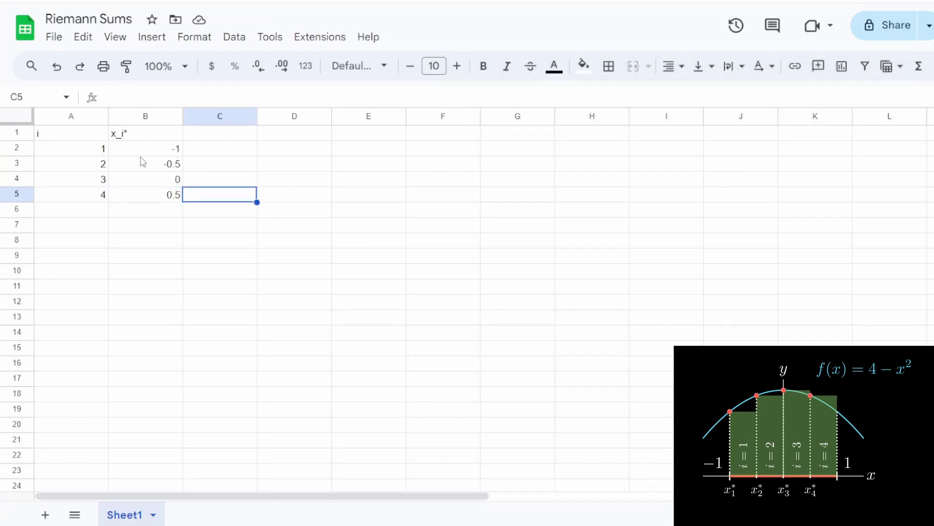
key("Up")
key("Up")
key("Up")
key("Up")
type("f(x_")
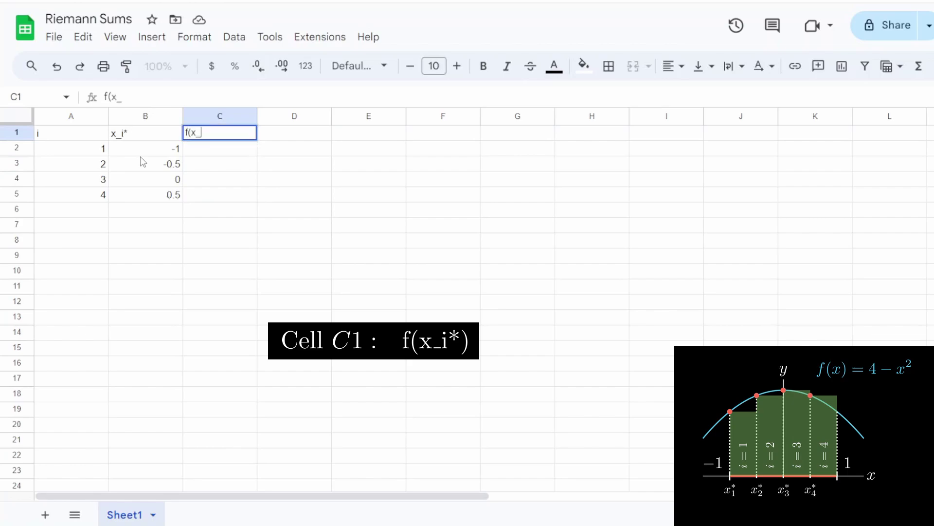
type("i*)")
key("Return")
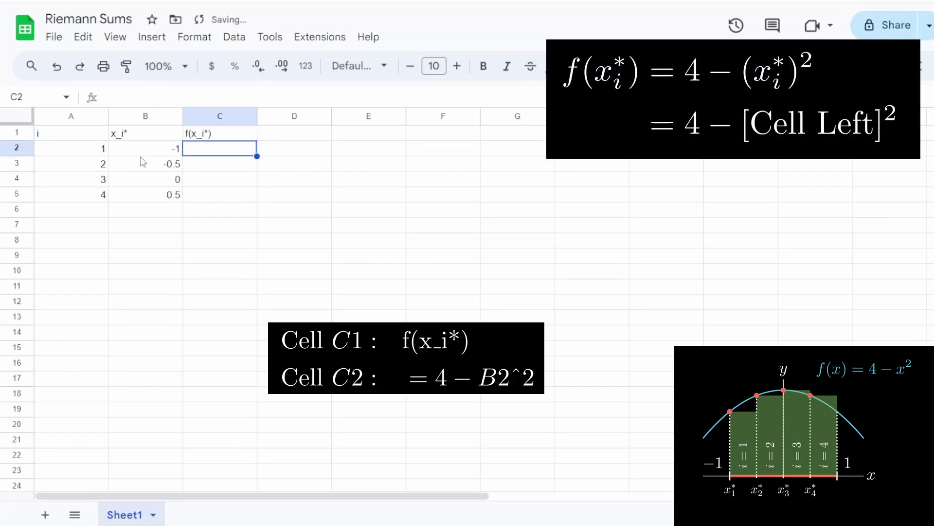
Enter the formula =4-B2^2 in C2 and accept the suggested autofill for C3:C5
type("=4-B2^2")
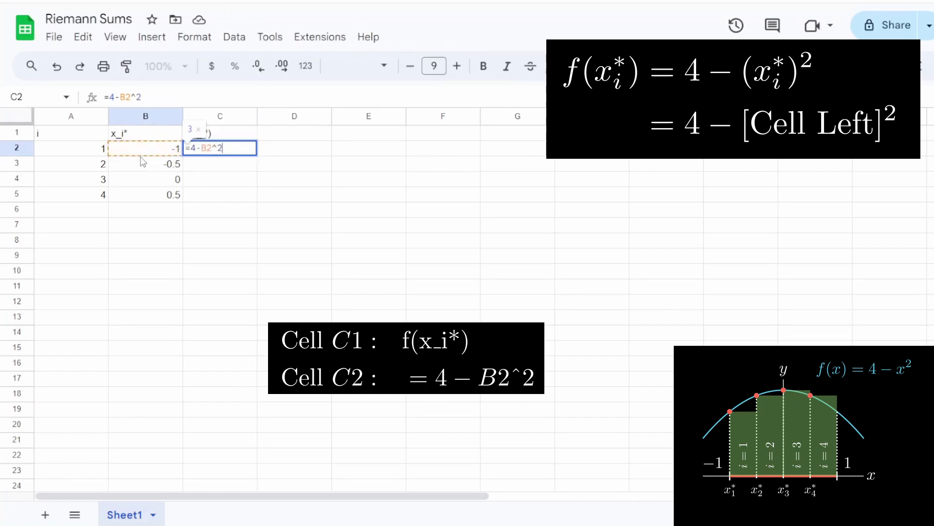
key("Return")
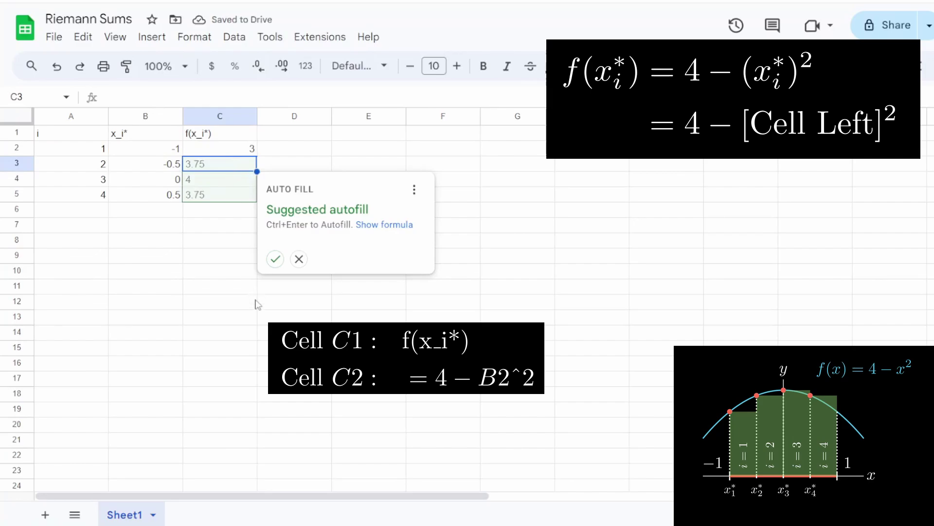
left_click(275, 262)
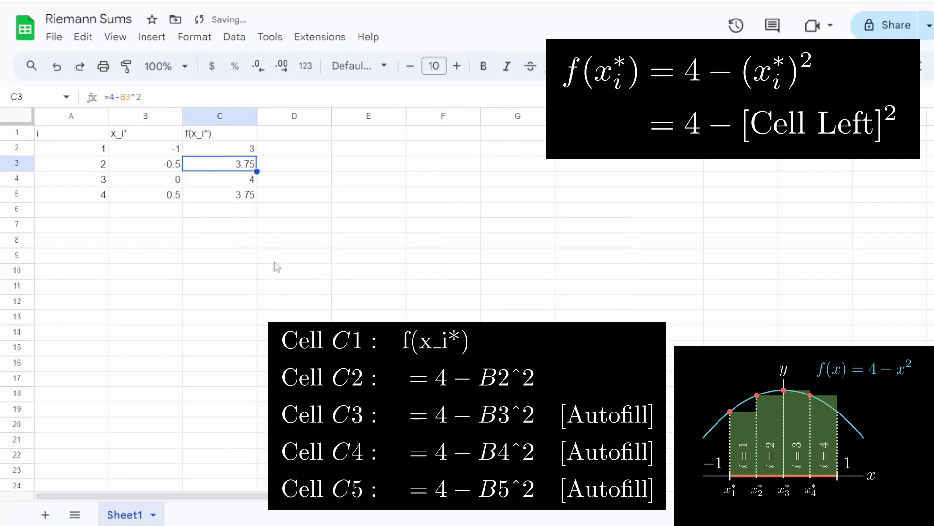
Enter the header A_i for the rectangle areas in cell D1
key("Down")
key("Down")
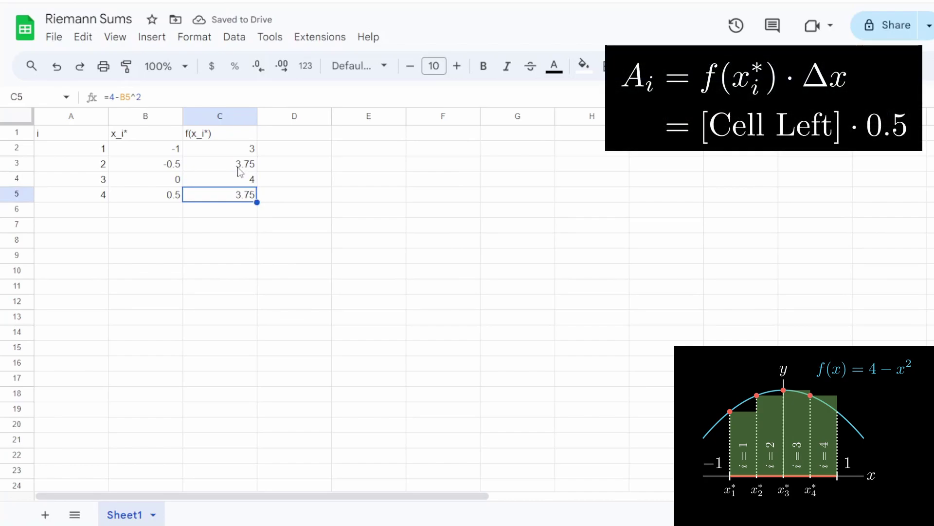
key("Right")
key("Up")
key("Up")
key("Up")
key("Up")
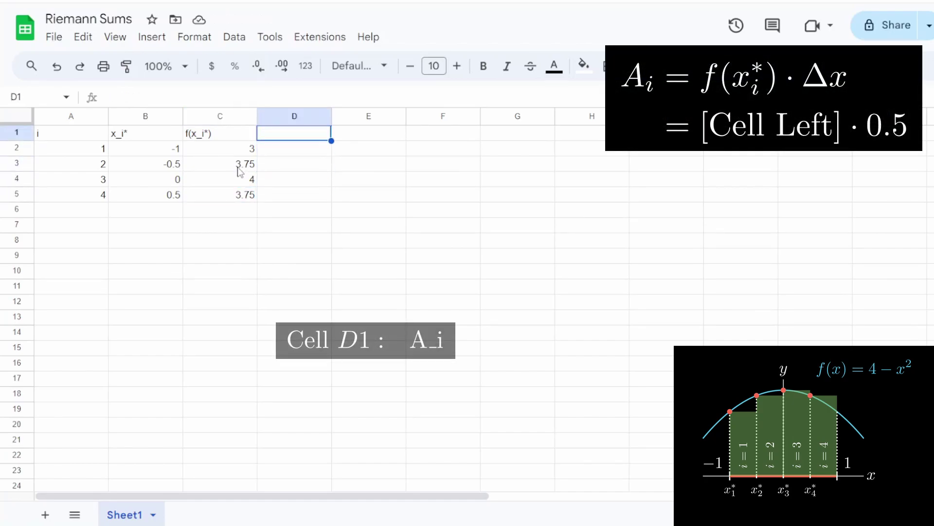
type("A_i")
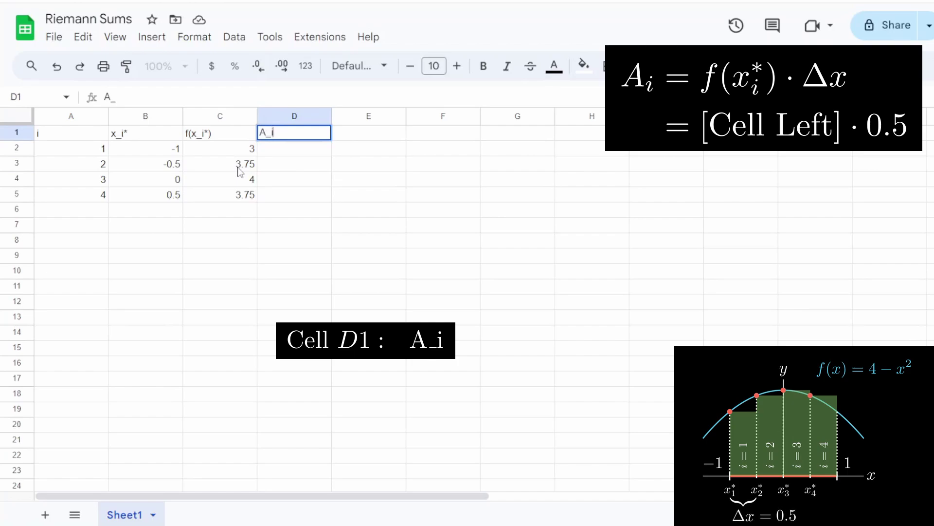
key("Return")
Enter the formula =C2*0.5 in D2 and fill it down through D5, without using the suggested autofill
type("=C2")
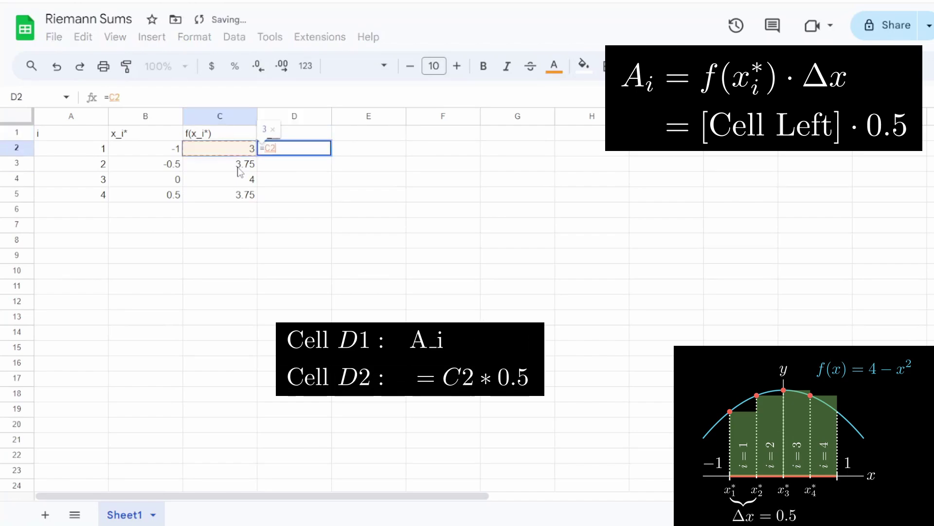
type("*0.5")
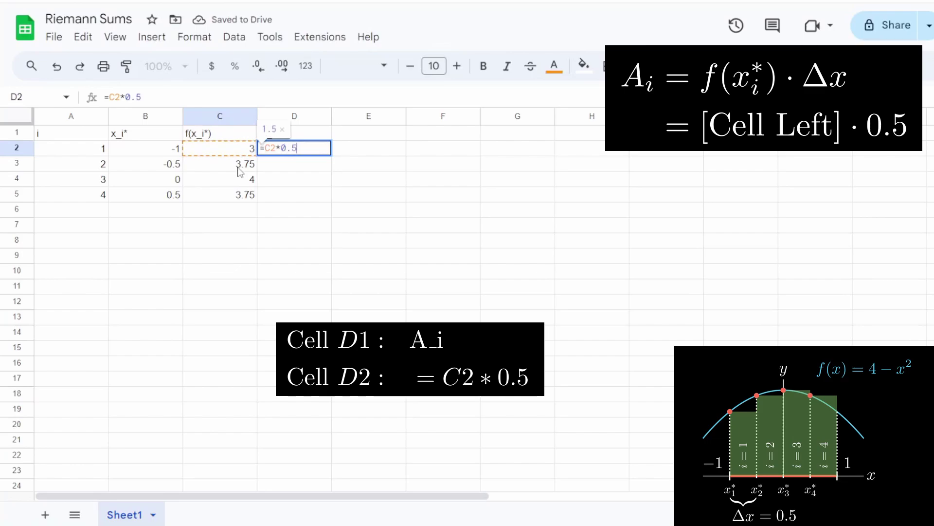
key("Return")
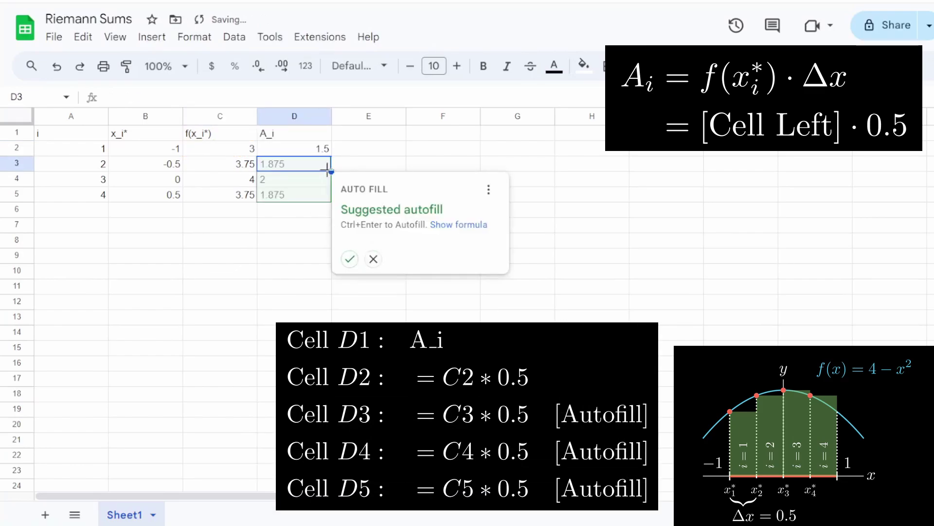
left_click(337, 155)
left_click(326, 149)
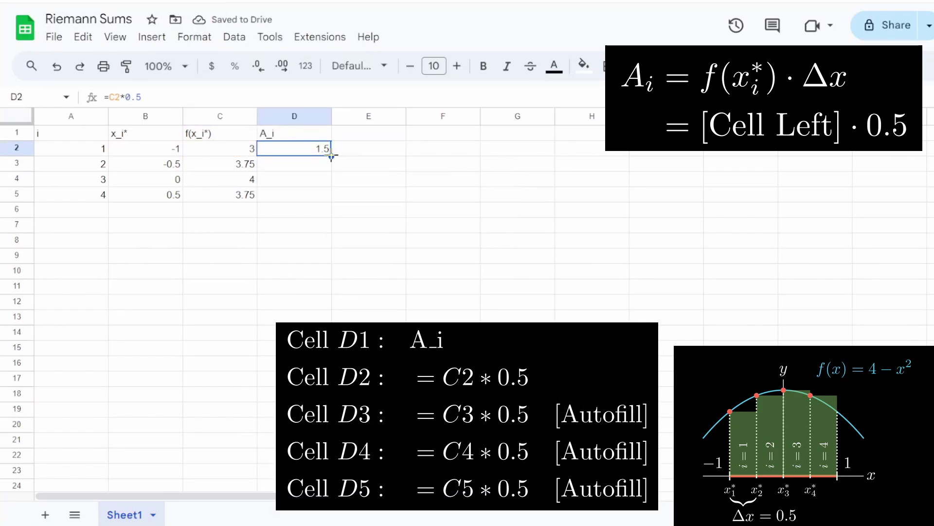
left_click_drag(331, 155, 334, 202)
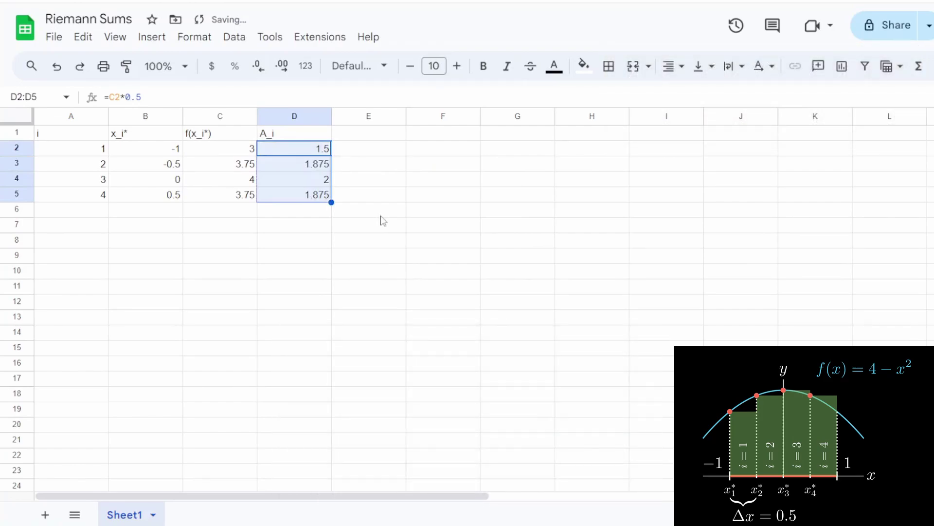
Total the areas in E1 with the SUM function over D2:D5 and reject the suggested autofill below it
left_click(361, 138)
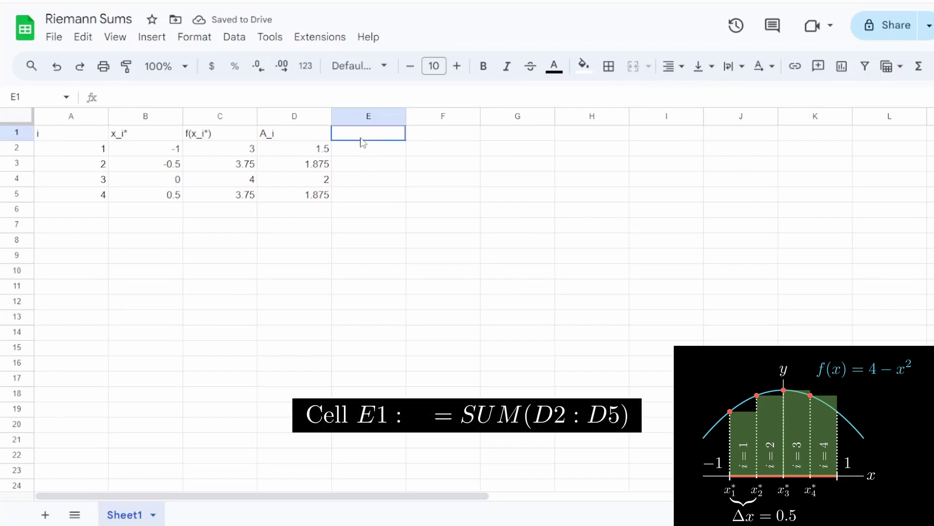
type("=SUM(")
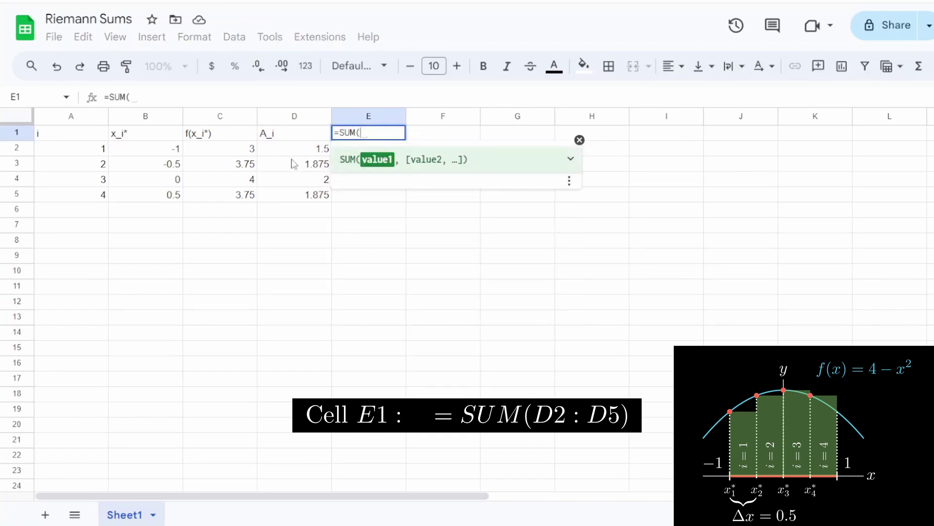
left_click_drag(292, 151, 290, 188)
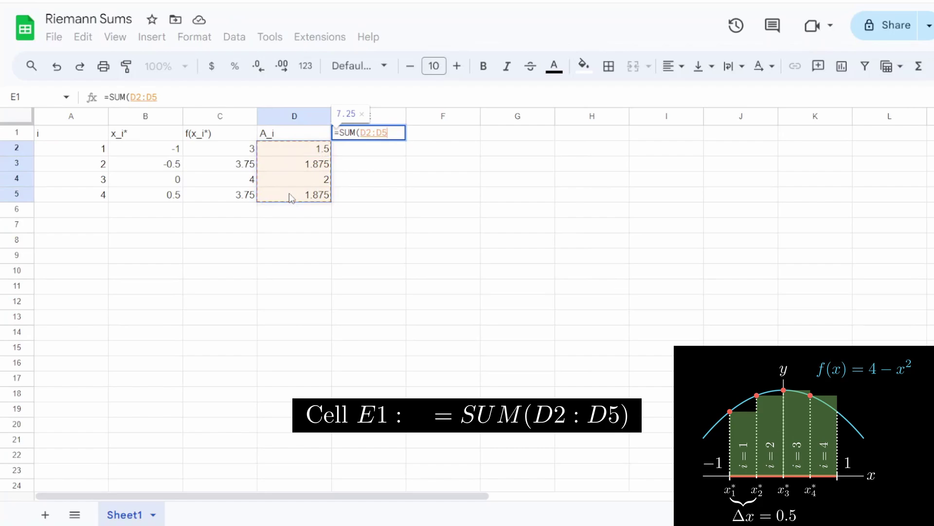
key("Return")
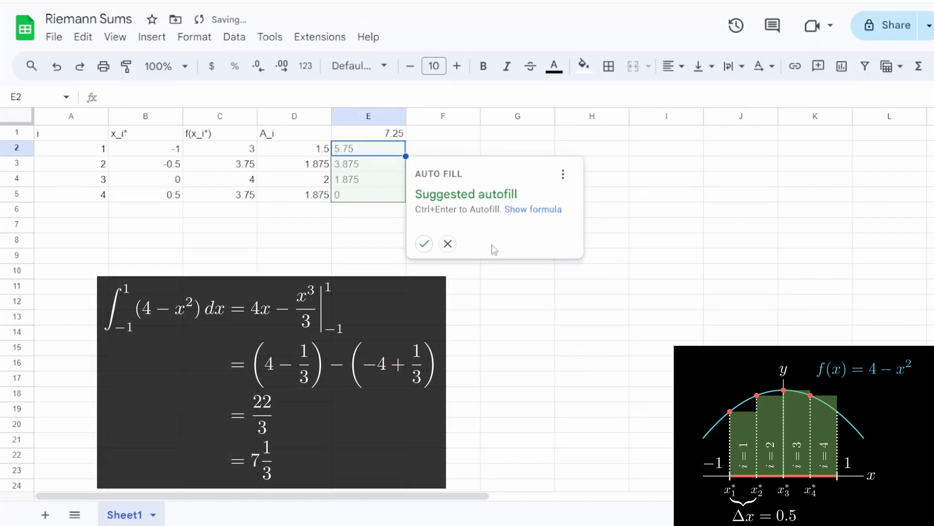
left_click(447, 243)
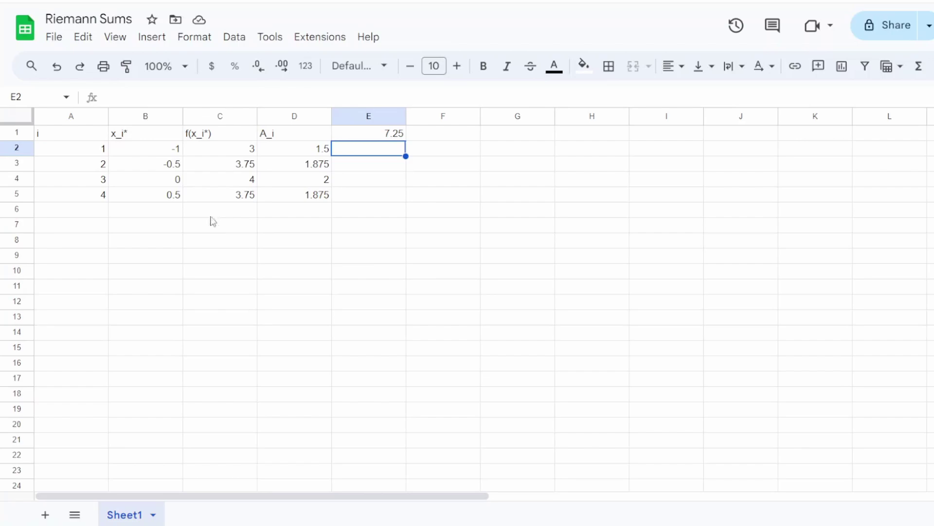
Extend the index series in A2:A5 down column A to 100, deleting the surplus entries in A102:A103
left_click_drag(92, 151, 88, 198)
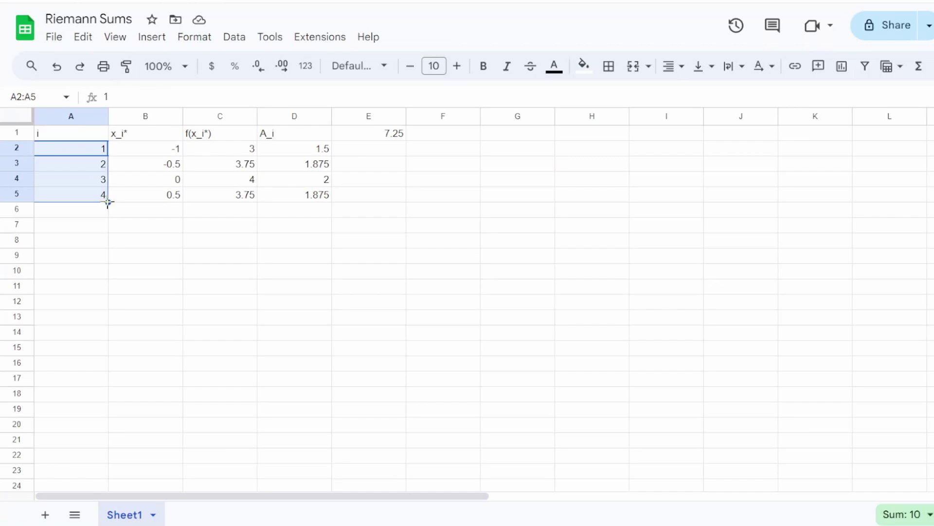
left_click_drag(108, 203, 87, 475)
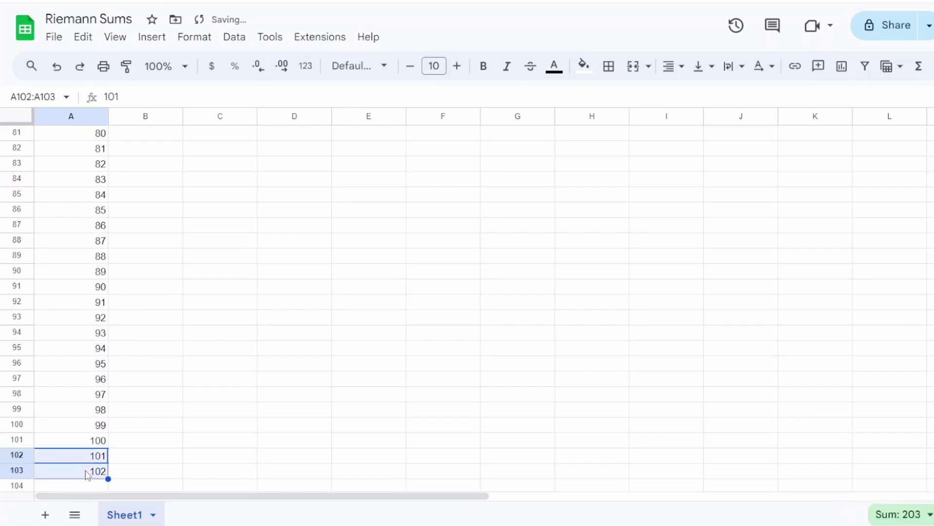
key("Delete")
Clear the old sample points in B4:B5, keeping the formula in B3
key("Right")
key("Page_Up")
key("Page_Up")
key("Page_Up")
key("Page_Up")
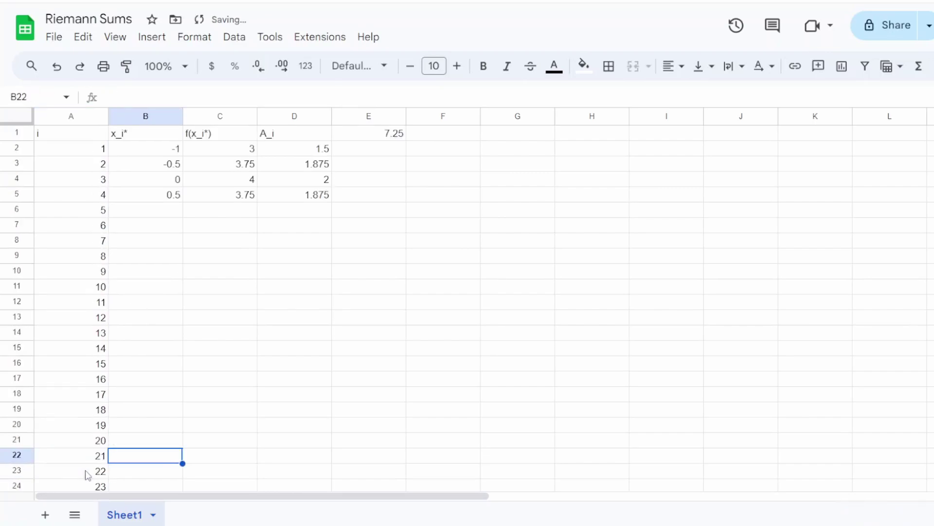
key("Up")
key("Up")
key("Up")
key("Up")
key("Up")
key("Up")
key("Up")
key("Up")
key("Up")
key("Up")
key("Up")
key("Up")
key("Up")
key("Up")
key("Up")
key("Up")
key("Up")
key("Up")
key("Up")
key("Up")
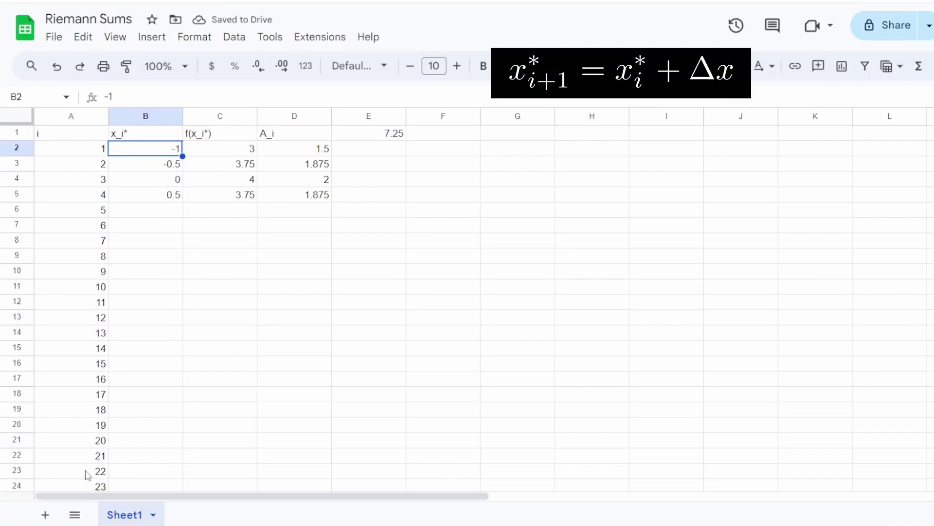
key("Down")
key("Down")
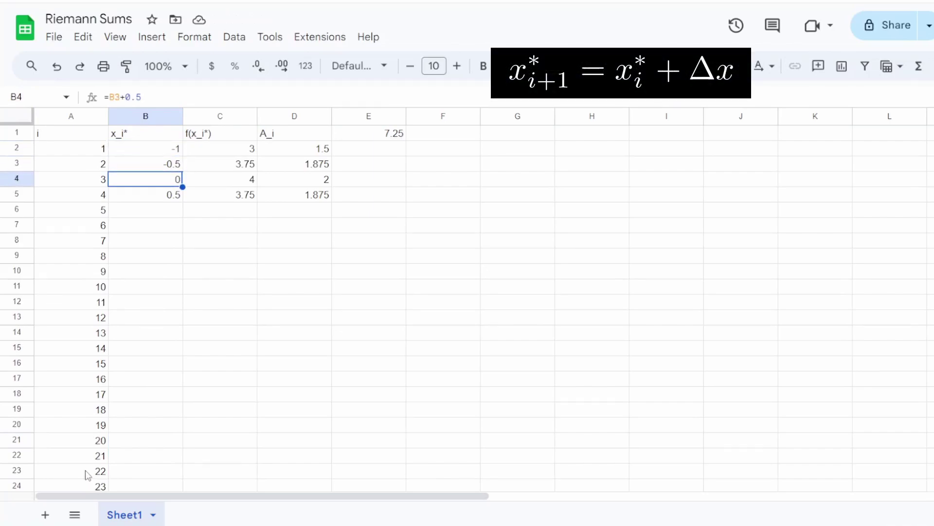
key("shift+Down")
key("Delete")
key("Up")
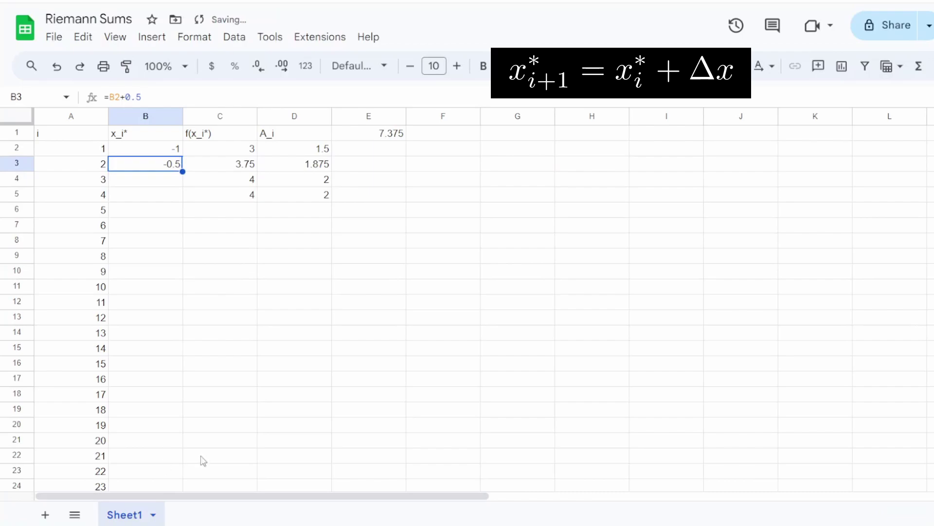
Try the formula =B2+0.01 in B3, filled down through B101, and clear that range again
left_click(165, 96)
key("BackSpace")
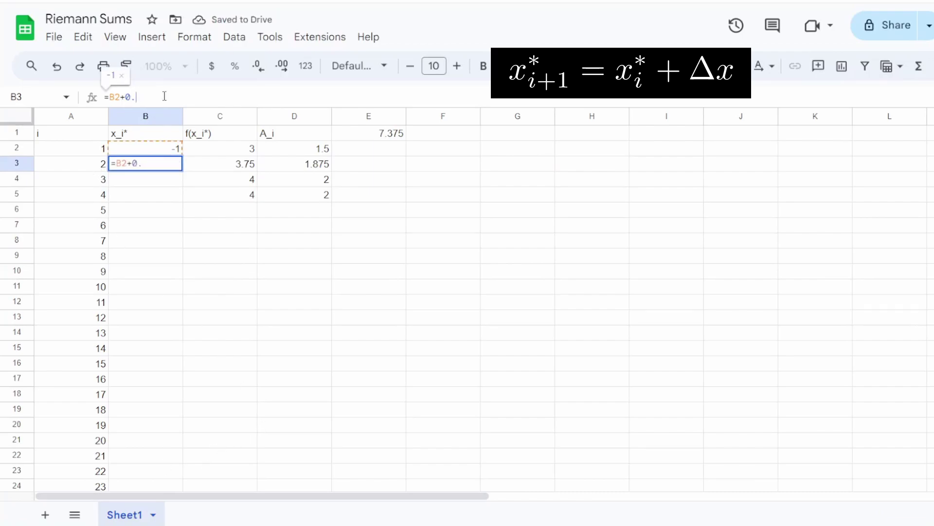
type("01")
key("Return")
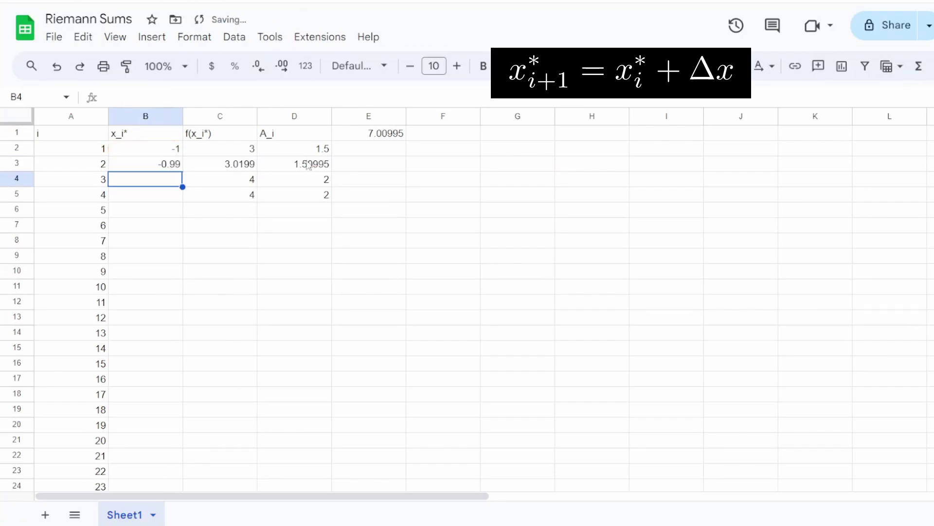
left_click(165, 166)
left_click_drag(183, 171, 194, 381)
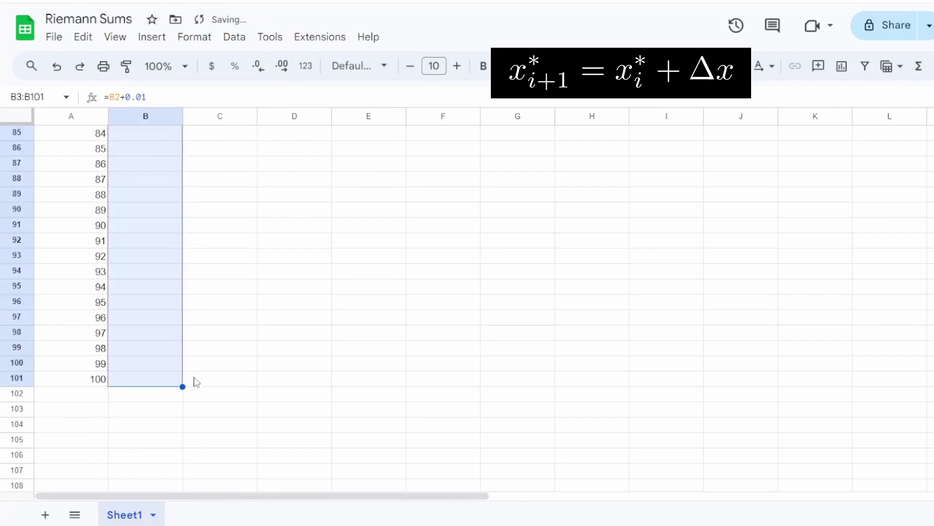
scroll(223, 397, "up", 20)
key("Delete")
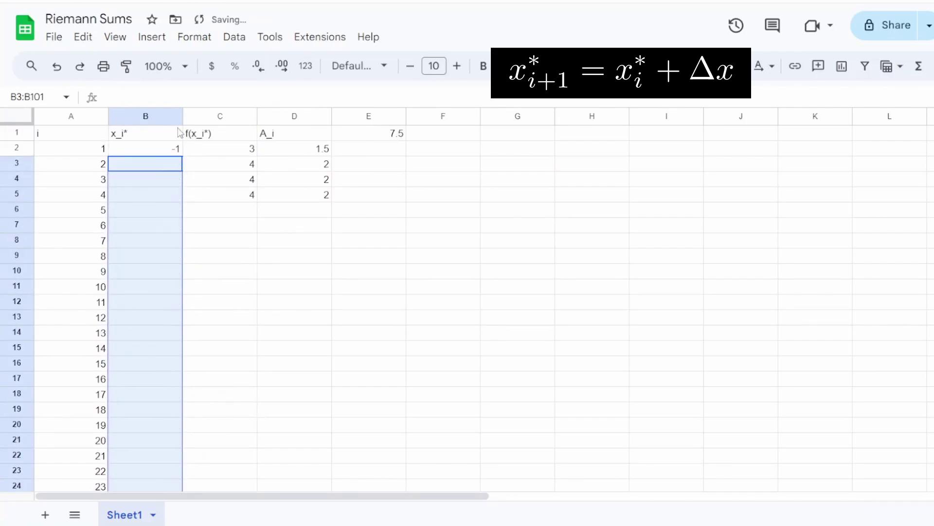
Enter the formula =B2+0.02 in B3 and fill it down through B101
type("=B2+0.02")
key("Return")
left_click(178, 163)
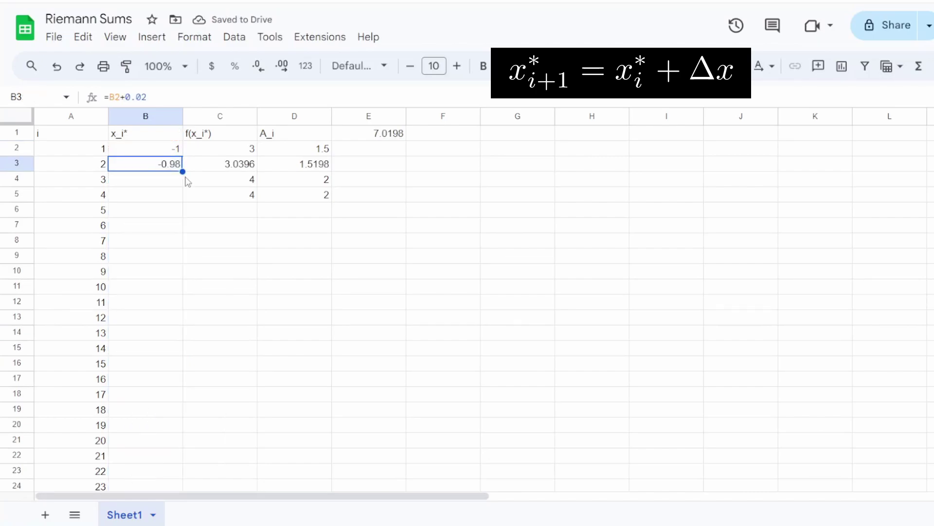
left_click_drag(182, 171, 173, 269)
Fill the function-value formula from C2 down through C101
scroll(228, 375, "up", 20)
scroll(228, 375, "up", 11)
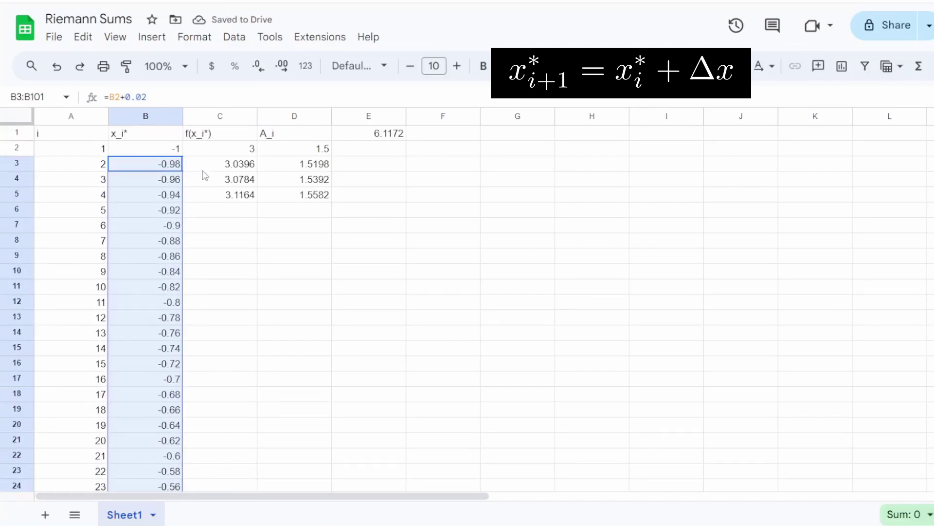
left_click(224, 163)
left_click(223, 148)
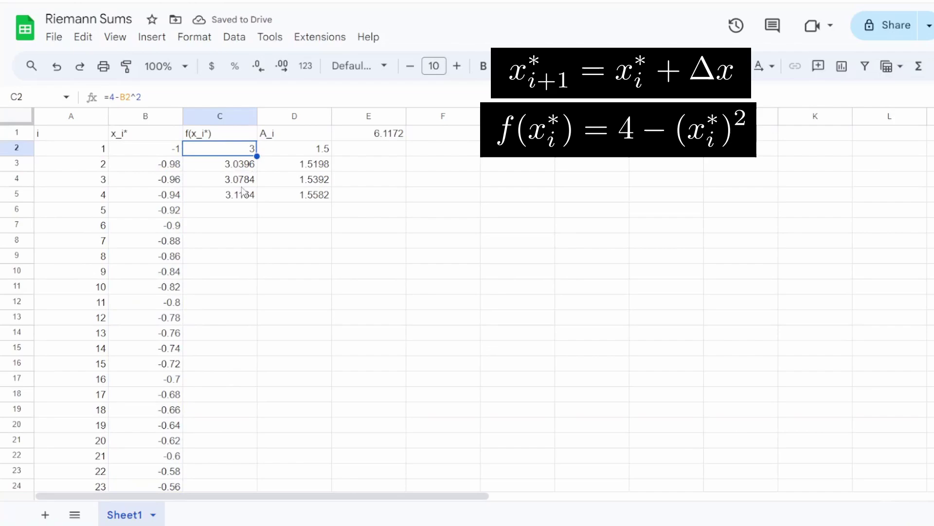
left_click_drag(256, 156, 249, 246)
Change the area formula in D2 to =C2*0.02 and fill it down through D101
scroll(312, 292, "up", 15)
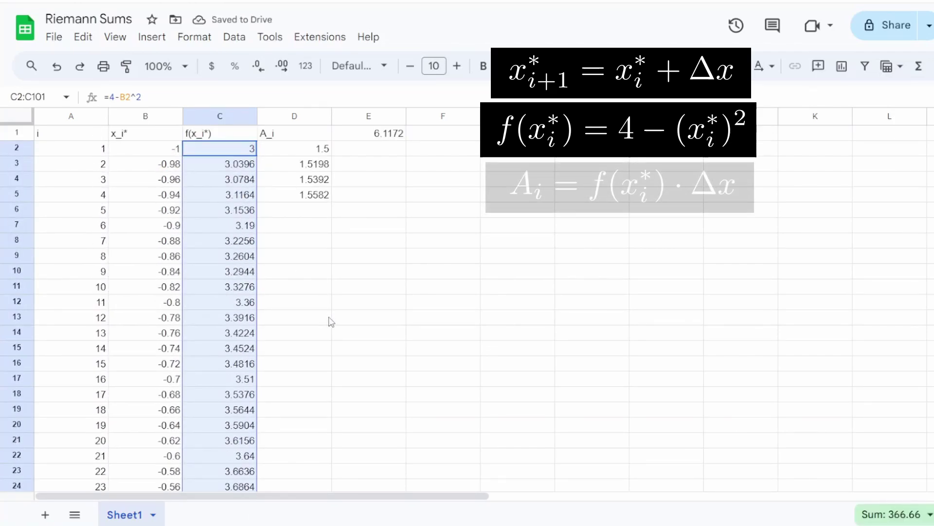
left_click(294, 148)
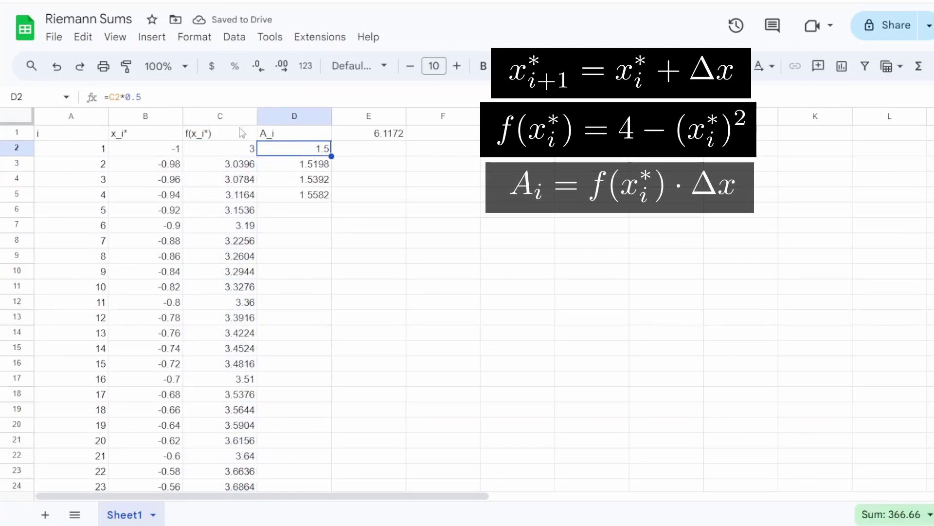
left_click(152, 97)
key("BackSpace")
type("02")
key("Return")
left_click(321, 148)
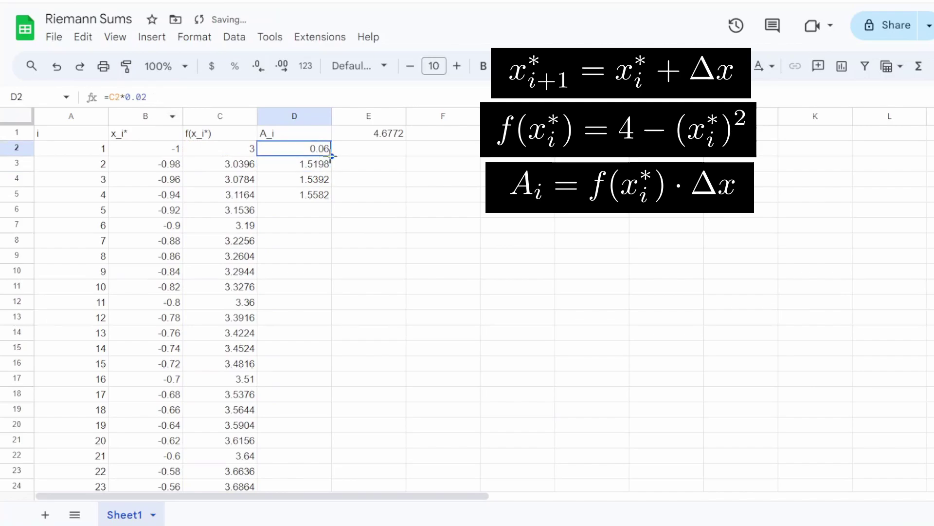
left_click_drag(332, 156, 319, 355)
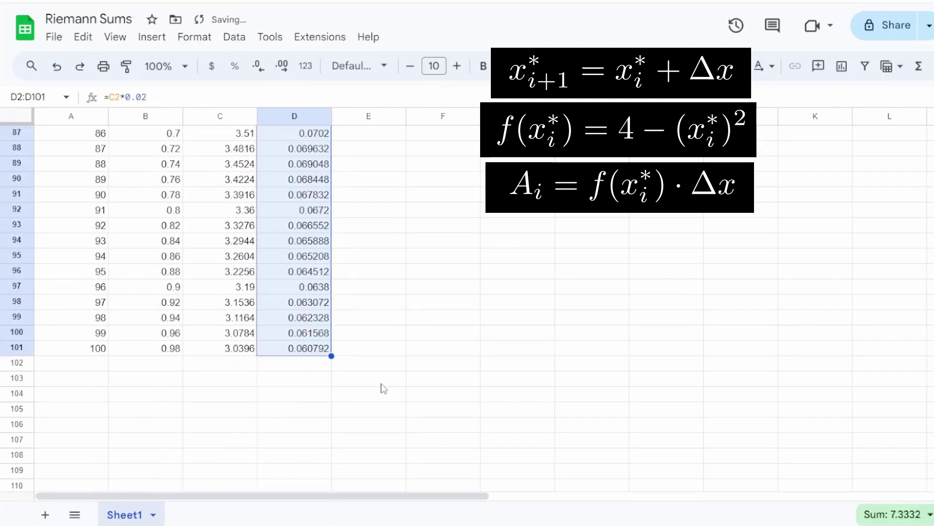
Change the total in E1 to sum all of column D with =SUM(D:D), dismissing the formula help
scroll(390, 385, "up", 15)
scroll(403, 383, "up", 12)
left_click(368, 132)
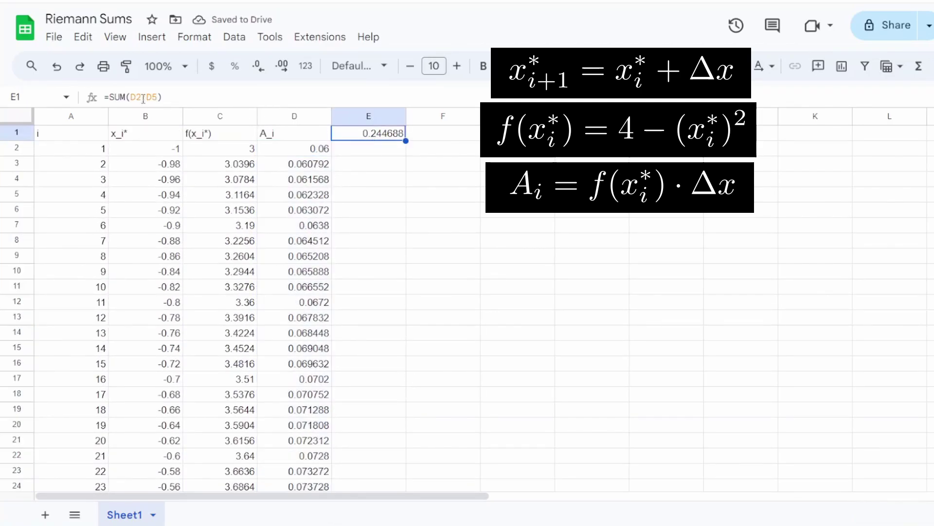
left_click(162, 100)
double_click(162, 100)
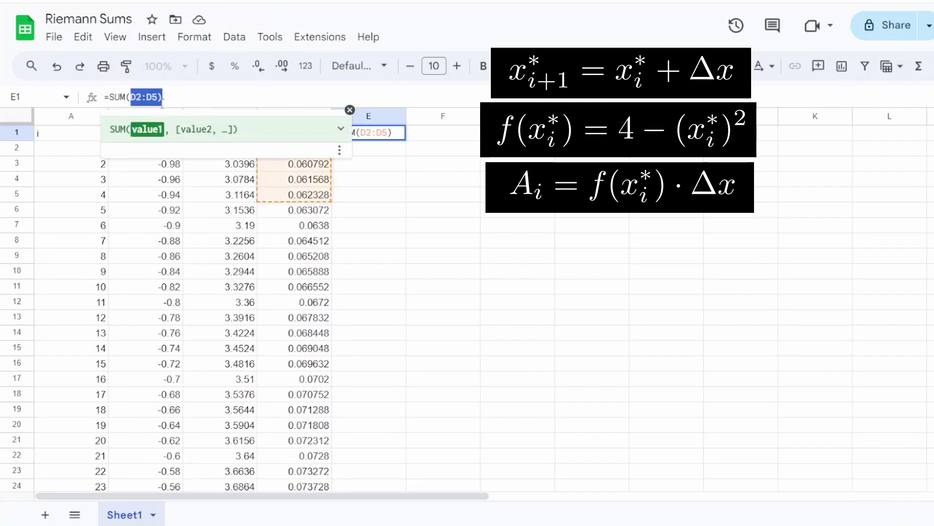
key("BackSpace")
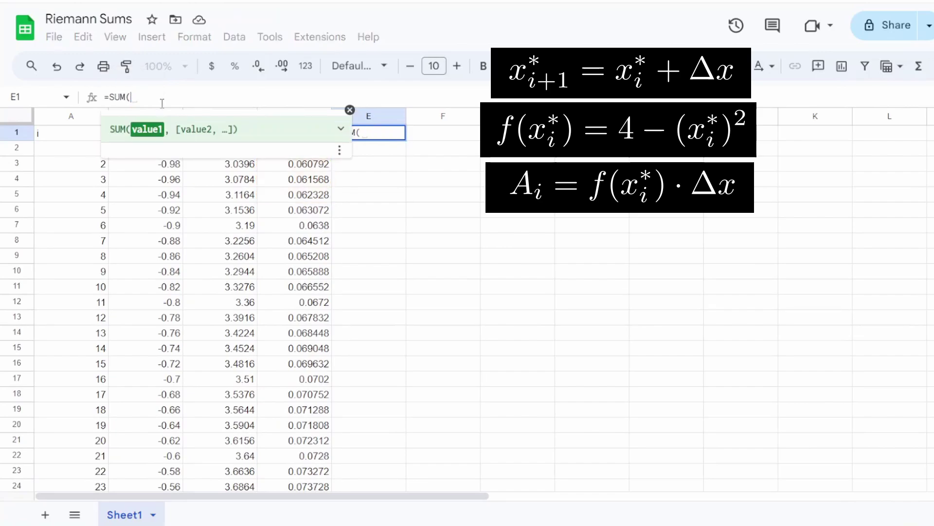
left_click(350, 109)
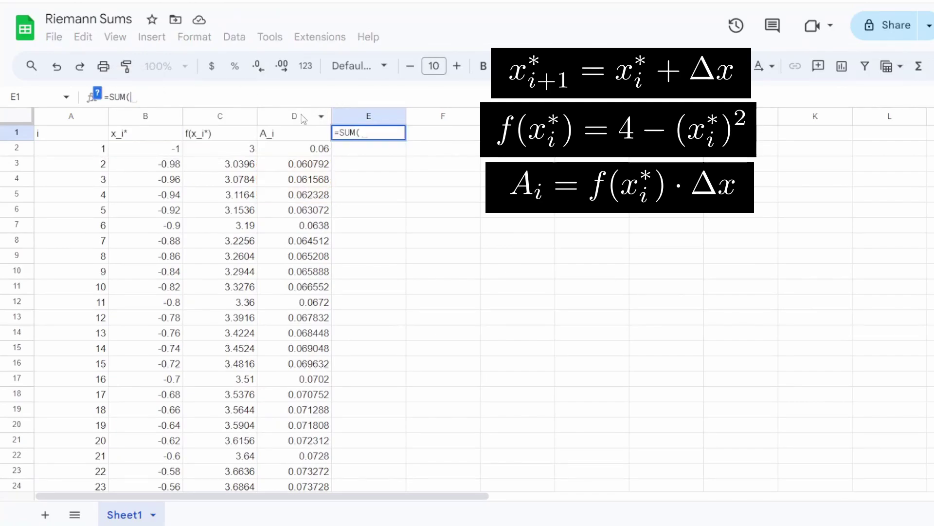
left_click(296, 117)
type(")")
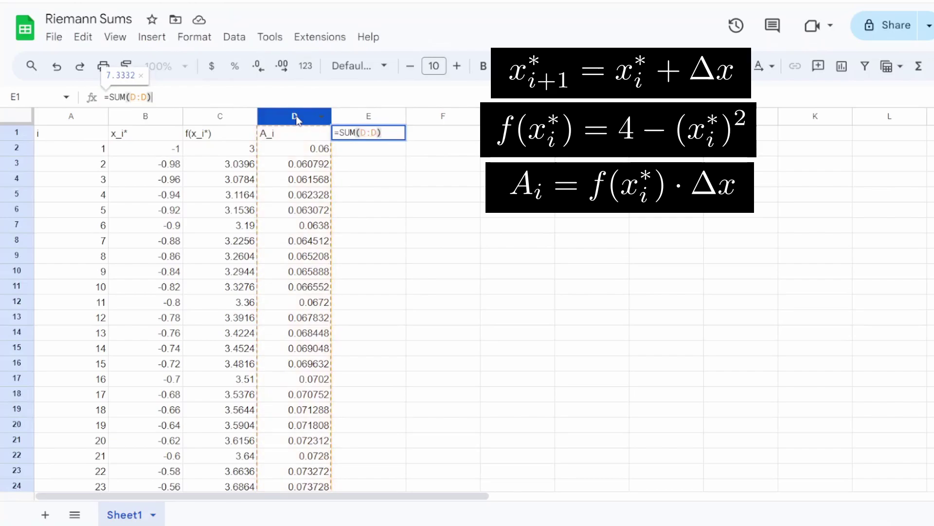
key("Return")
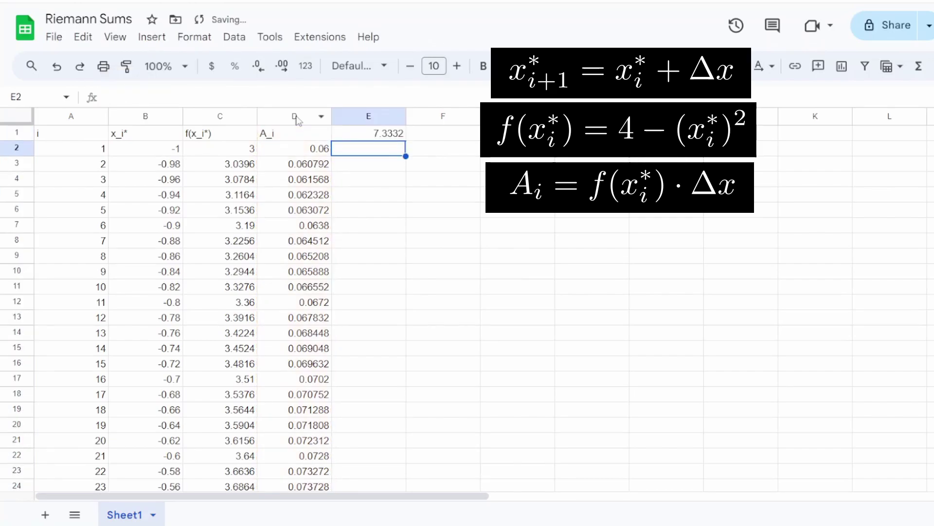